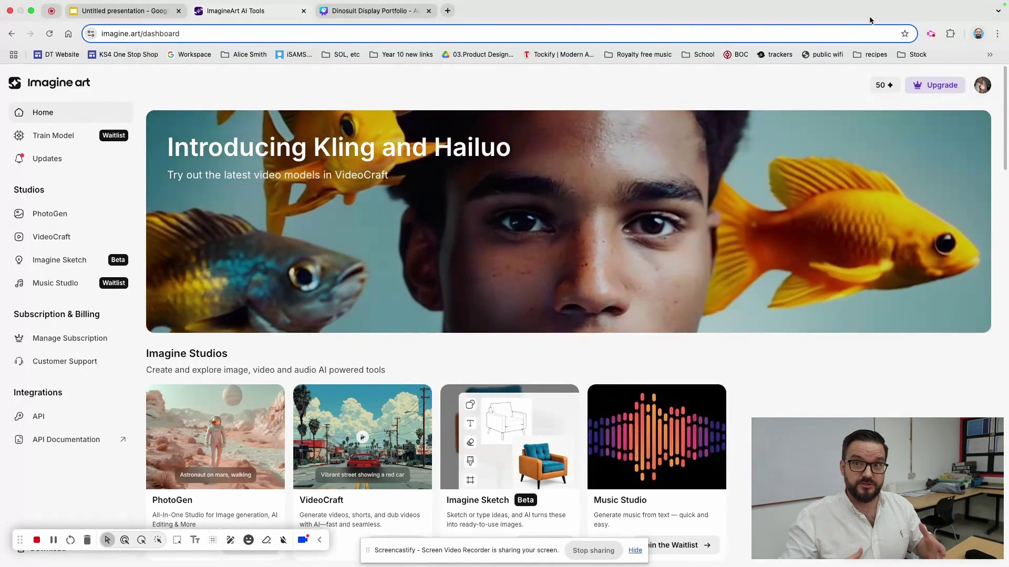
# Start a new creation in Imagine Sketch and raise its Creativity setting to the maximum
pyautogui.scroll(-1, 522, 259)
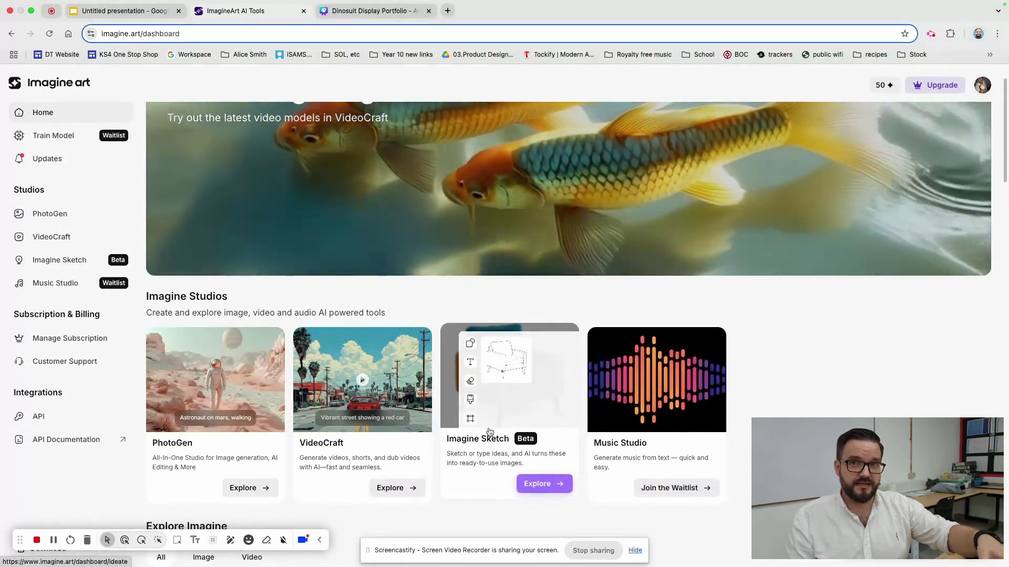
pyautogui.click(489, 432)
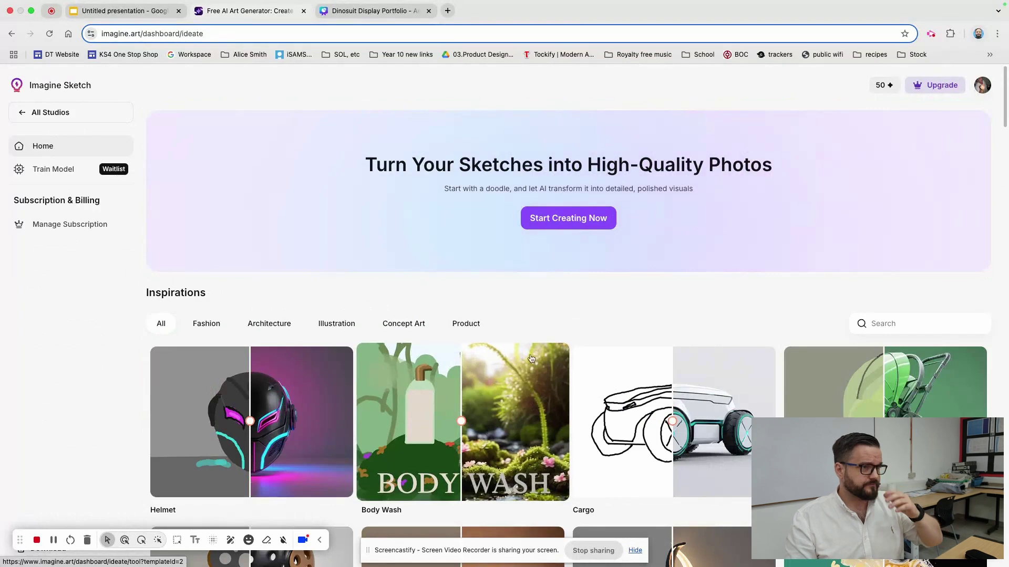
pyautogui.click(559, 219)
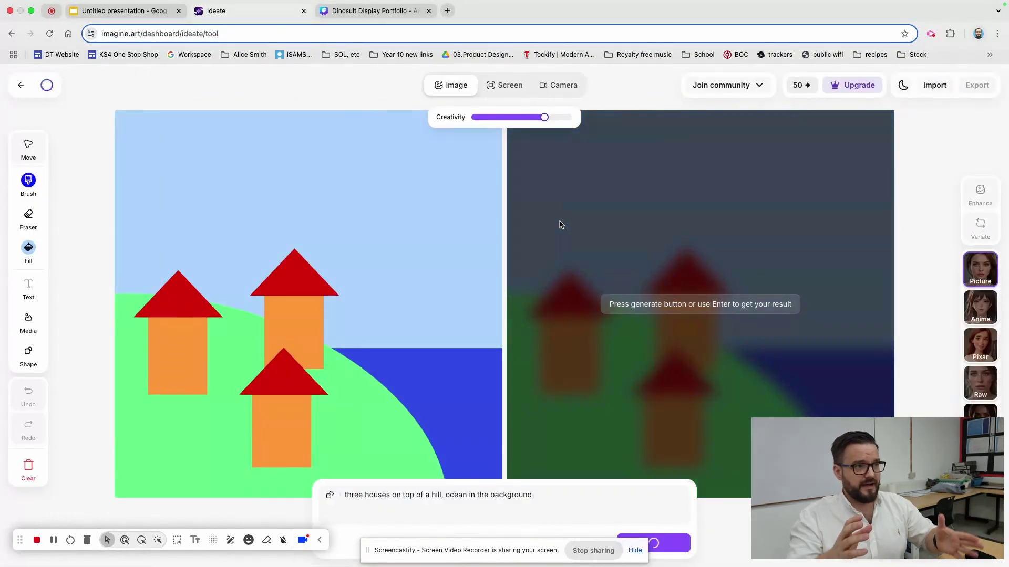
pyautogui.moveTo(544, 119)
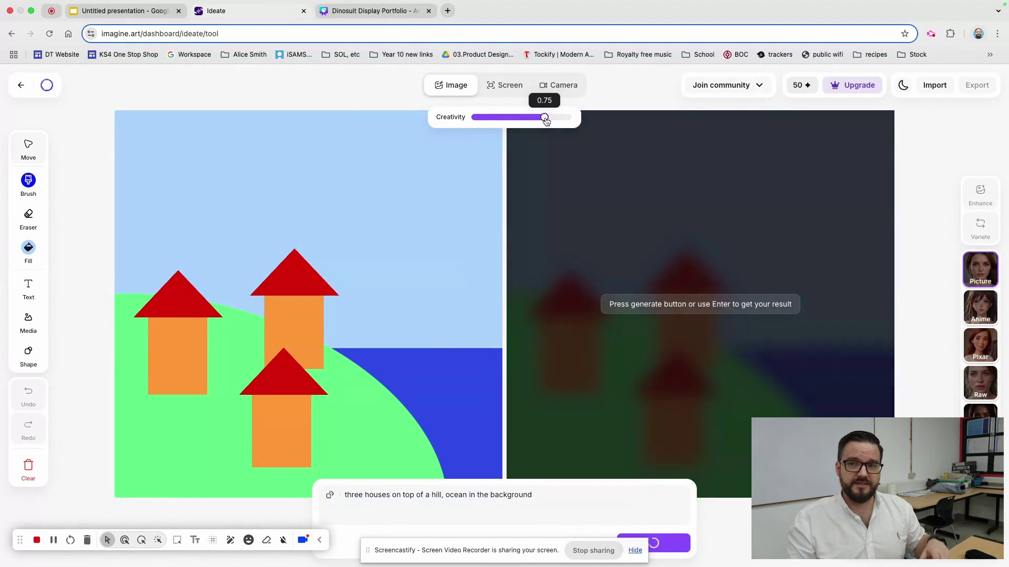
pyautogui.moveTo(544, 119); pyautogui.dragTo(576, 128)
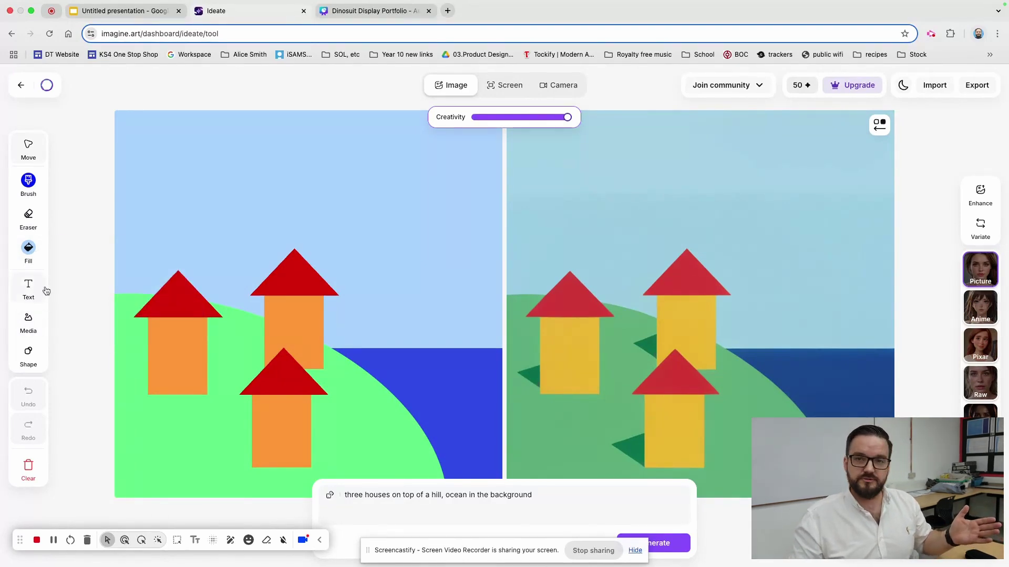
# Add the badminton trophy sketch "Screenshot 2025-01-14 at 9.42.44 AM" from the Desktop to the drawing canvas
pyautogui.click(29, 324)
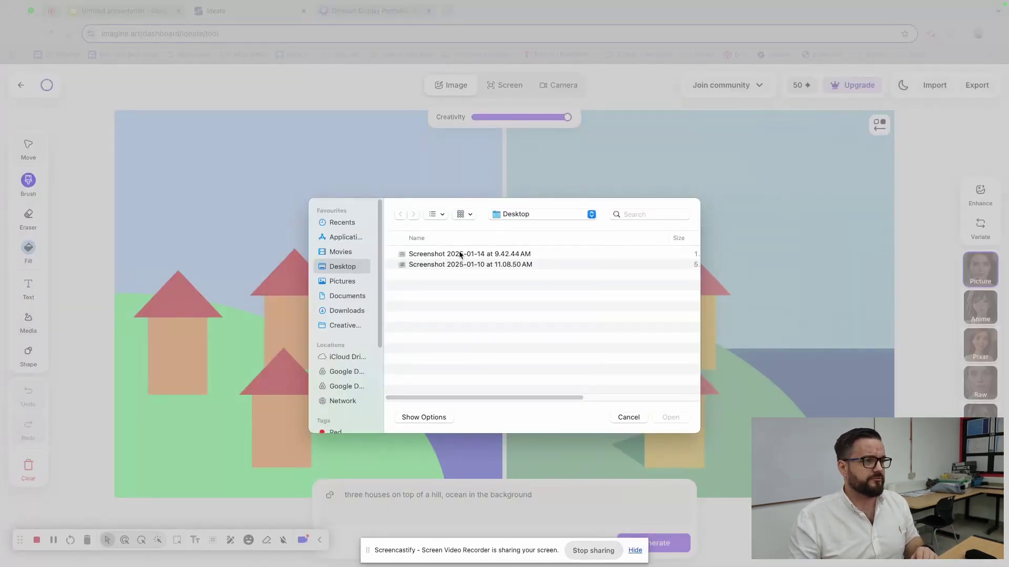
pyautogui.click(462, 256)
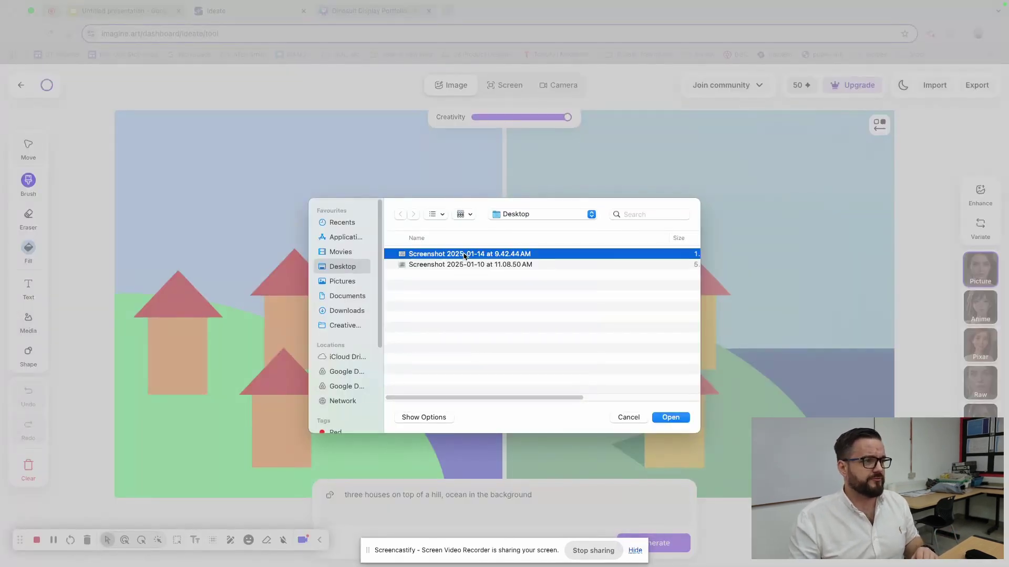
pyautogui.click(671, 418)
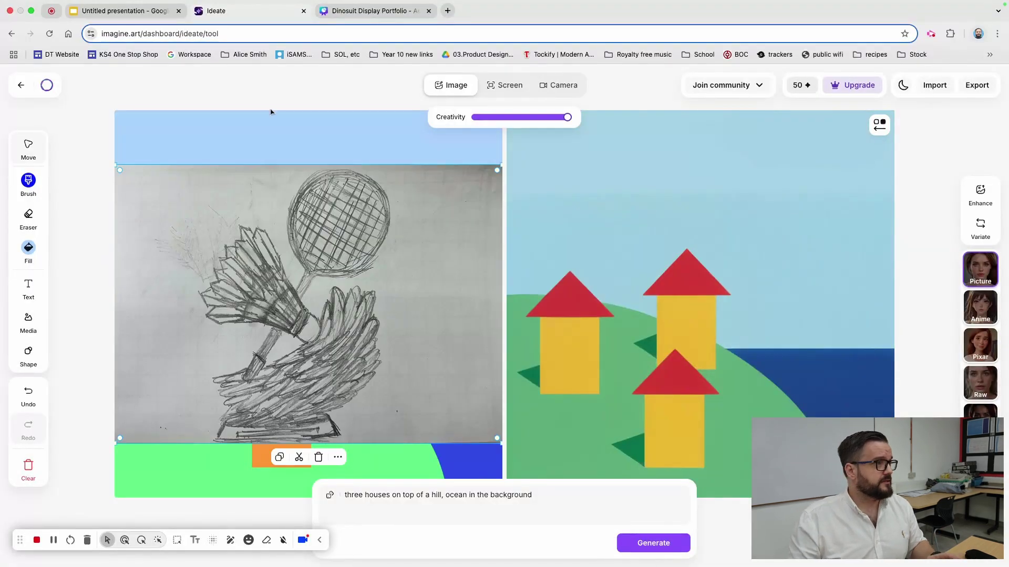
# Switch to Google Slides and dictate "This is a badminton trophy that is made out of Mahogany beach and gold" into slide 1's speaker notes
pyautogui.click(116, 11)
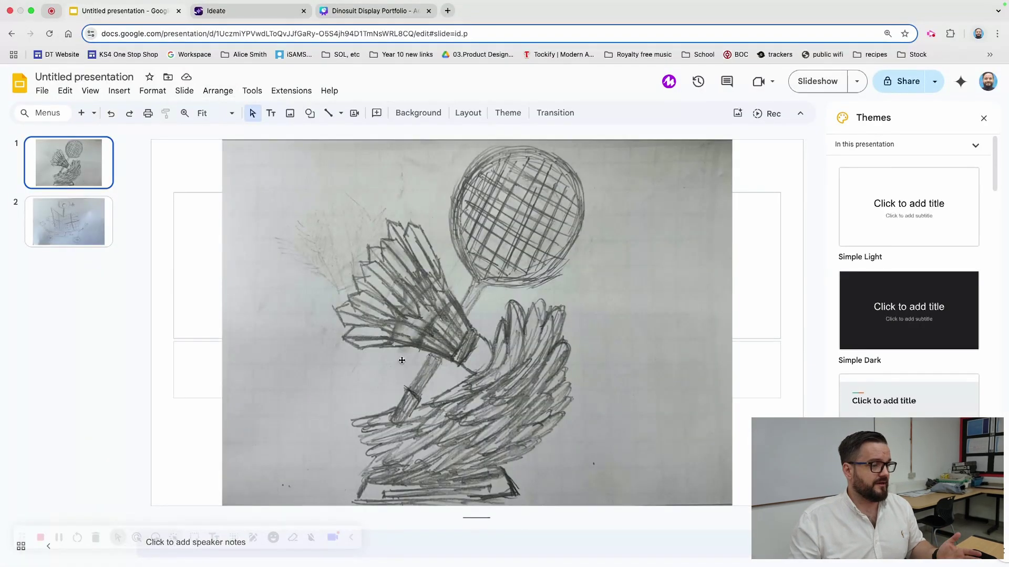
pyautogui.moveTo(484, 521); pyautogui.dragTo(476, 429)
pyautogui.click(265, 450)
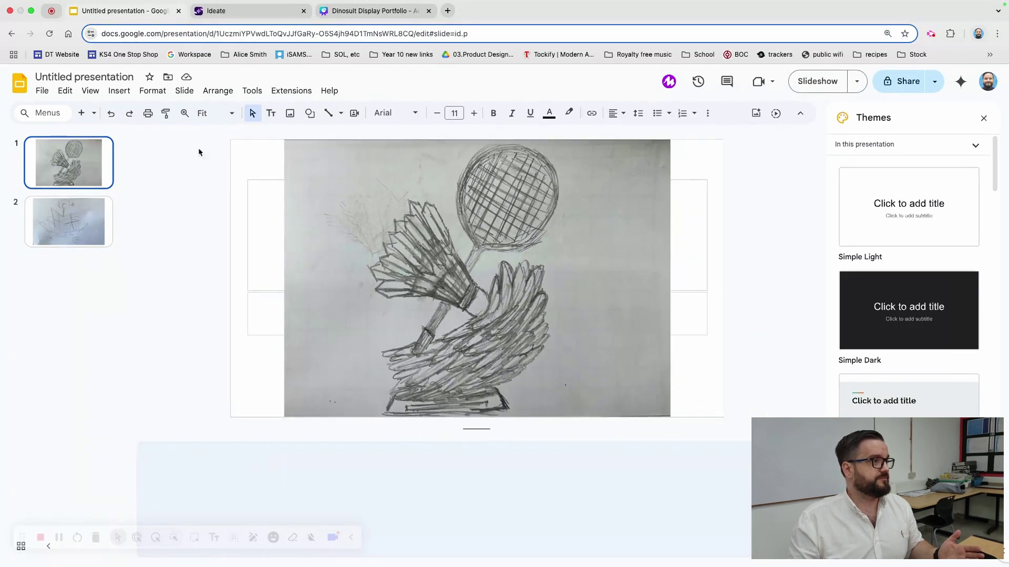
pyautogui.click(249, 97)
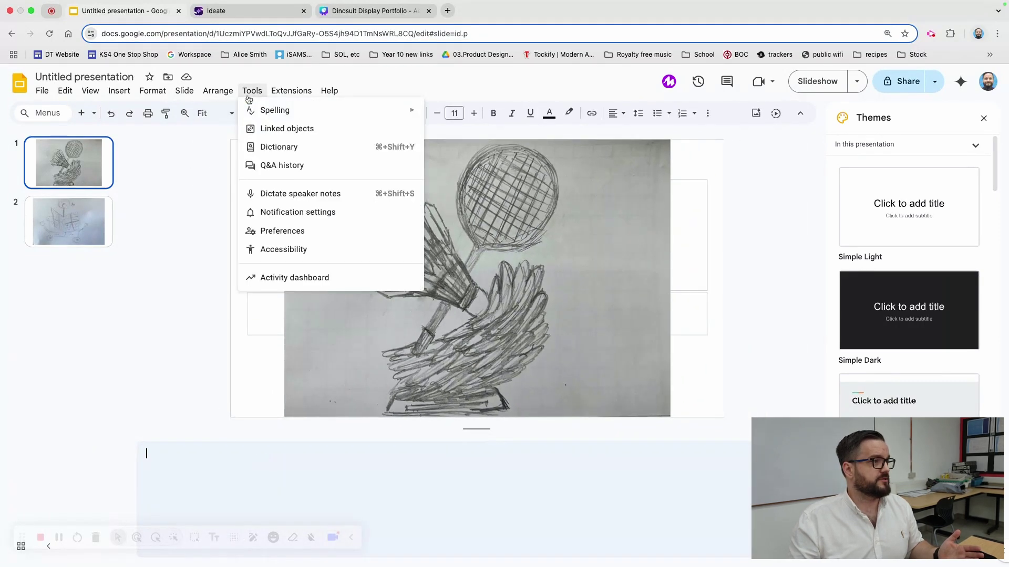
pyautogui.click(336, 196)
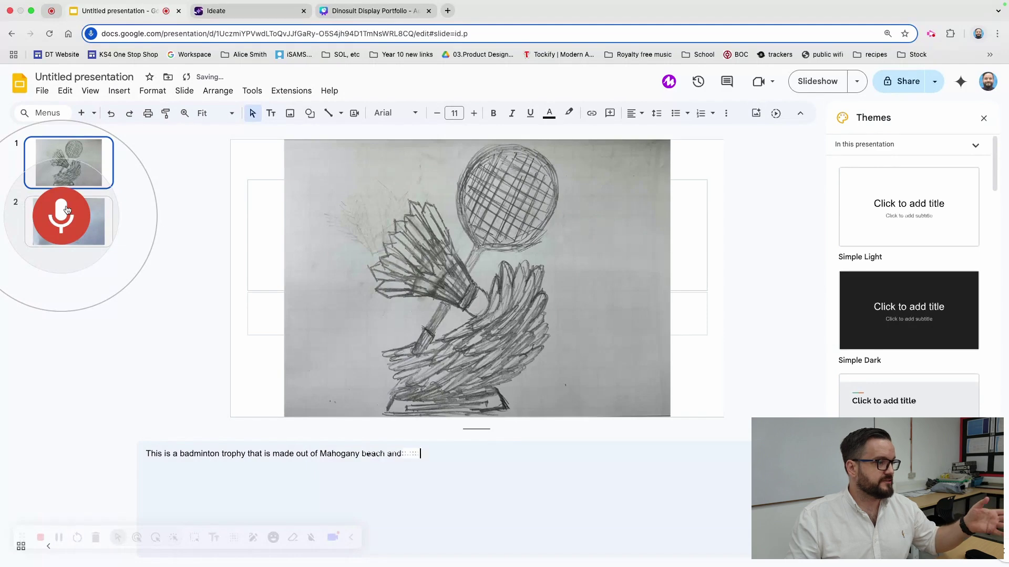
pyautogui.click(67, 210)
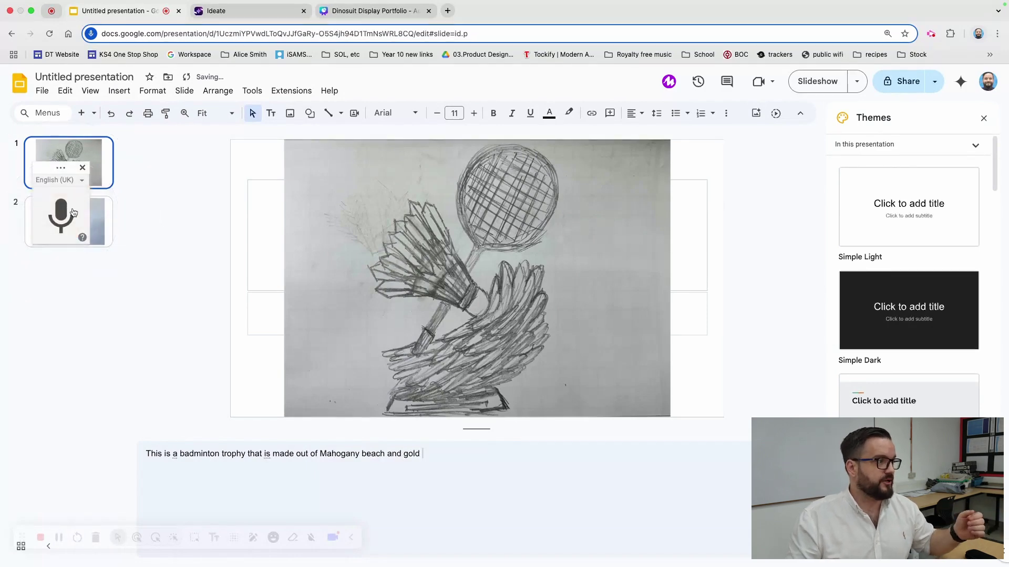
# Copy the dictated trophy description and use it to replace the three houses prompt in Imagine Sketch
pyautogui.moveTo(424, 454); pyautogui.dragTo(147, 454)
pyautogui.hotkey('ctrl', 'c')
pyautogui.rightClick(181, 452)
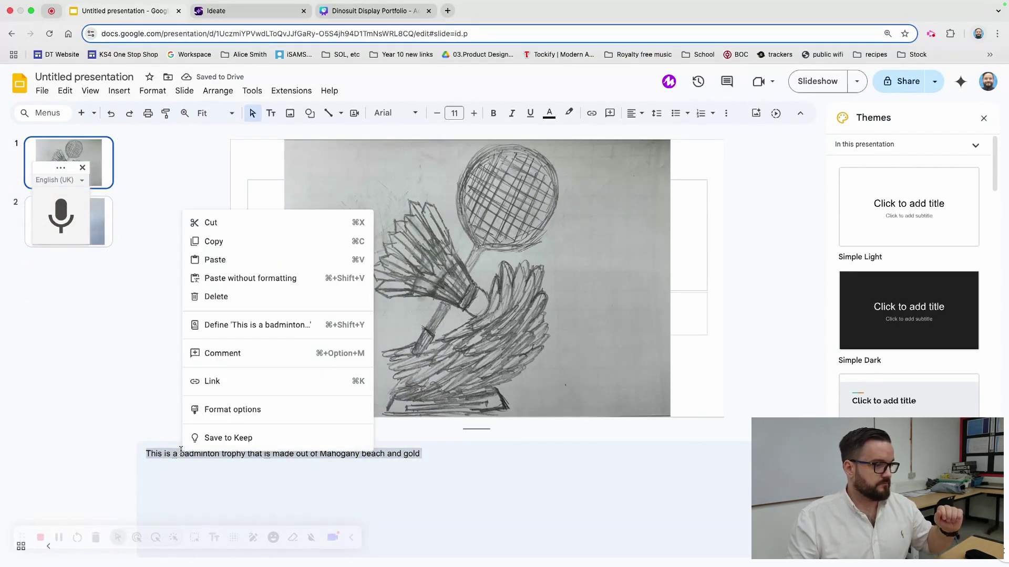
pyautogui.click(215, 241)
pyautogui.click(278, 13)
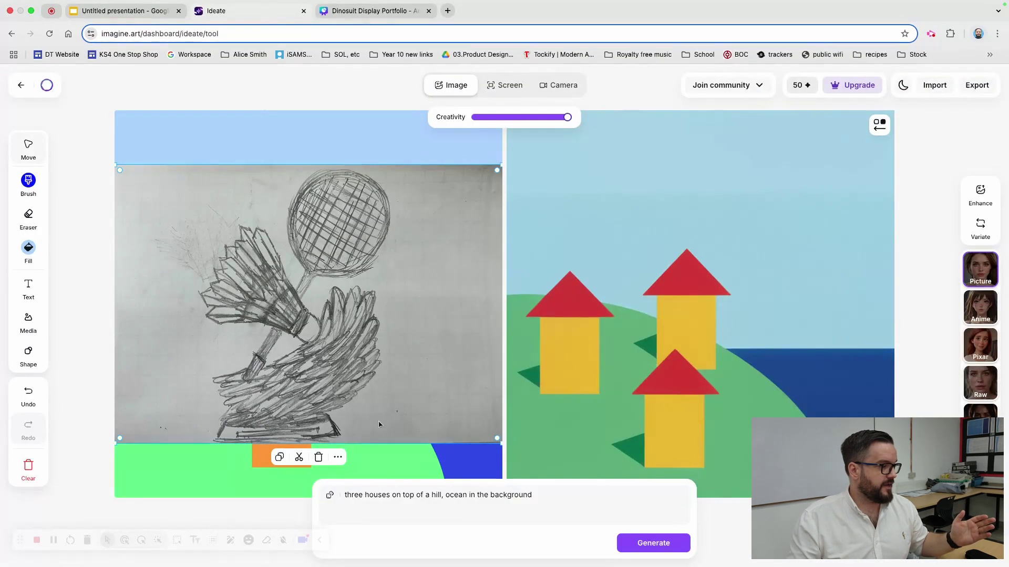
pyautogui.click(557, 509)
pyautogui.hotkey('ctrl', 'a')
pyautogui.hotkey('ctrl', 'v')
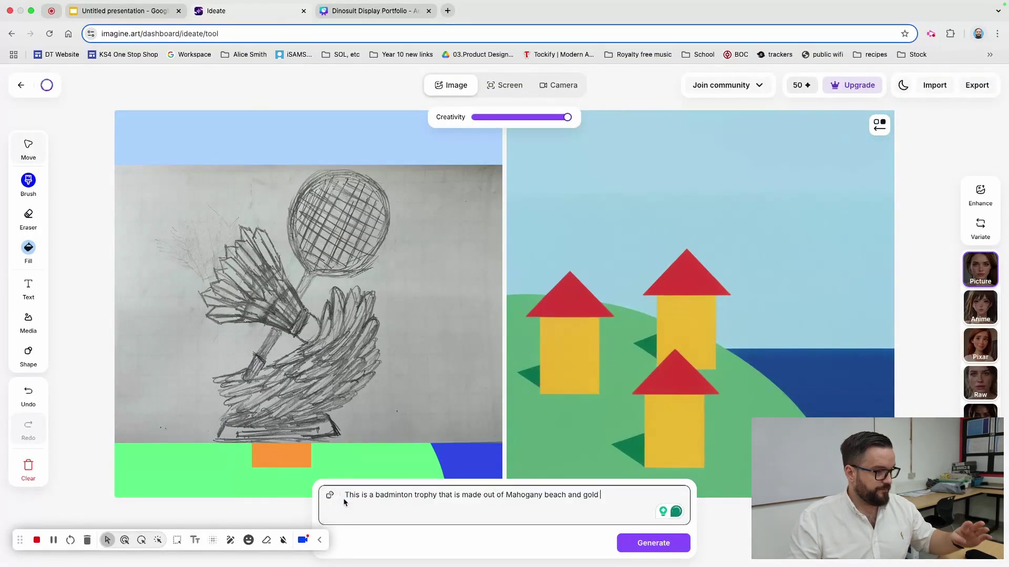
# Enlarge and position the badminton sketch to fill the canvas, and generate the image
pyautogui.click(381, 364)
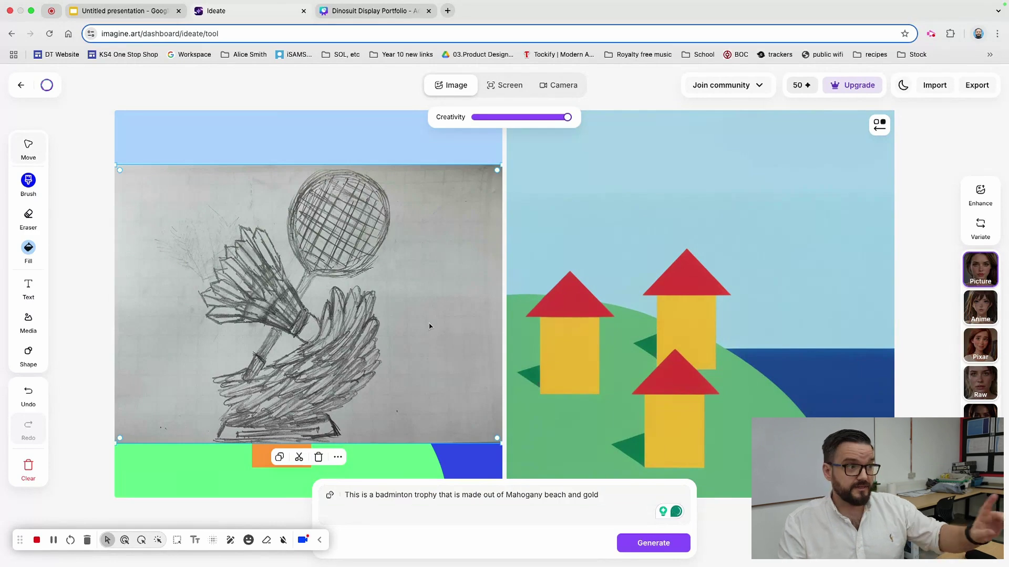
pyautogui.moveTo(430, 329); pyautogui.dragTo(339, 278)
pyautogui.moveTo(408, 434)
pyautogui.mouseDown()
pyautogui.moveTo(407, 386)
pyautogui.moveTo(471, 460)
pyautogui.moveTo(515, 494)
pyautogui.moveTo(466, 392)
pyautogui.moveTo(476, 392)
pyautogui.mouseUp()
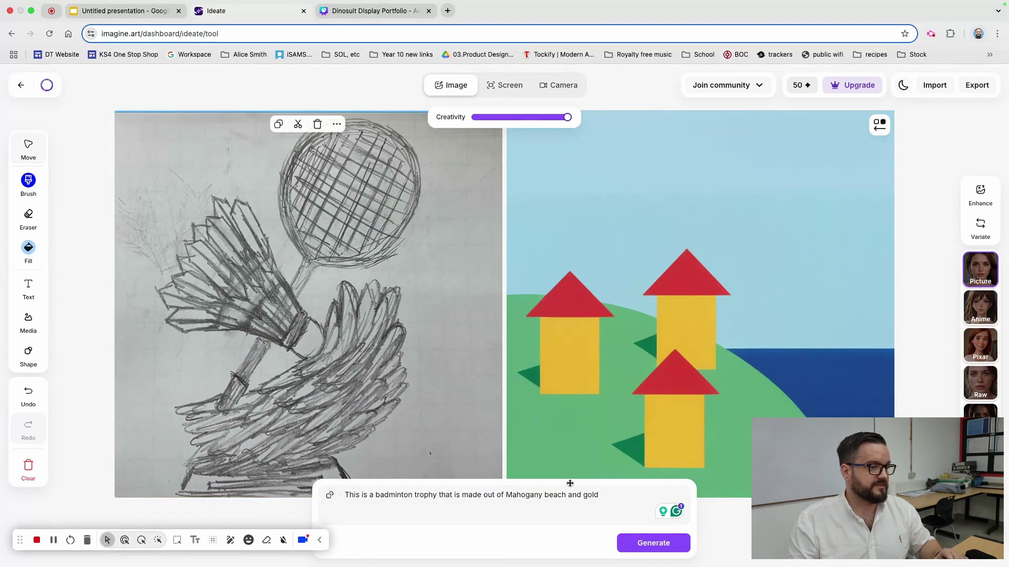
pyautogui.click(652, 543)
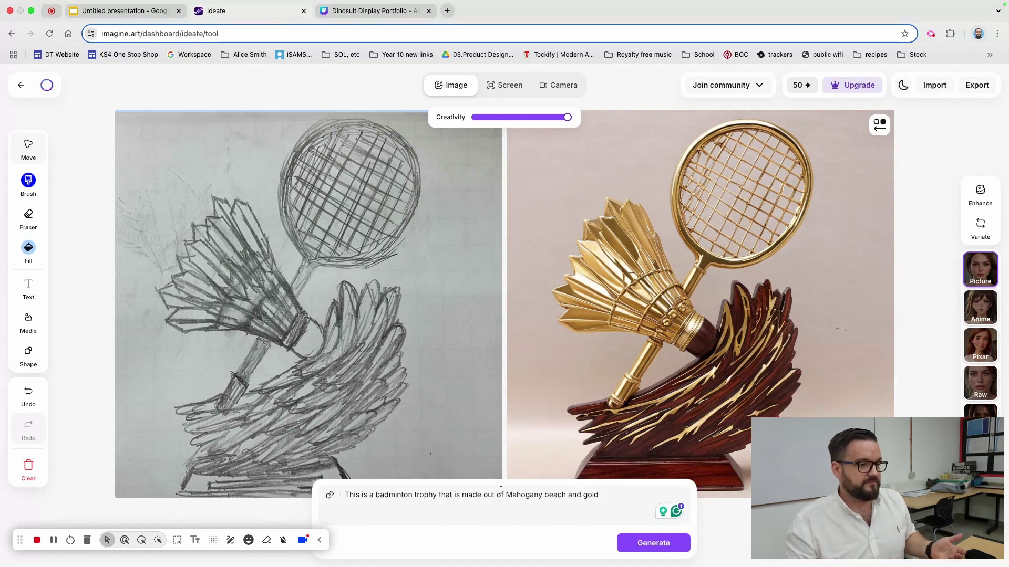
# Change the end of the trophy prompt to "Mahogany beach, silver and glass" and generate a new version
pyautogui.click(601, 496)
pyautogui.press('BackSpace')
pyautogui.press('BackSpace')
pyautogui.press('BackSpace')
pyautogui.press('BackSpace')
pyautogui.press('BackSpace')
pyautogui.press('BackSpace')
pyautogui.press('BackSpace')
pyautogui.press('BackSpace')
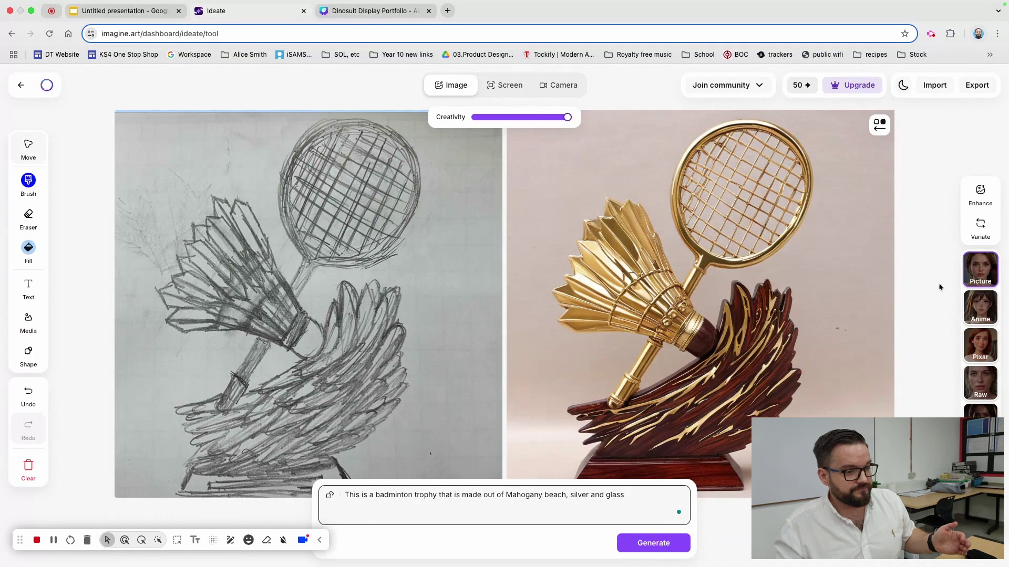
pyautogui.click(652, 542)
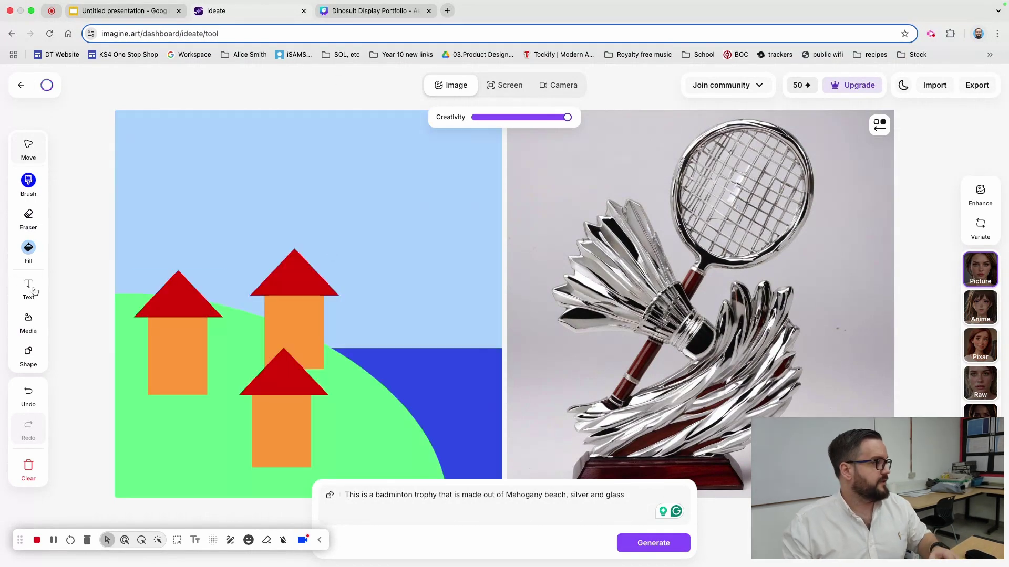
# Add the robot sketch from the Desktop to the canvas and adjust it to cover most of the area
pyautogui.click(30, 319)
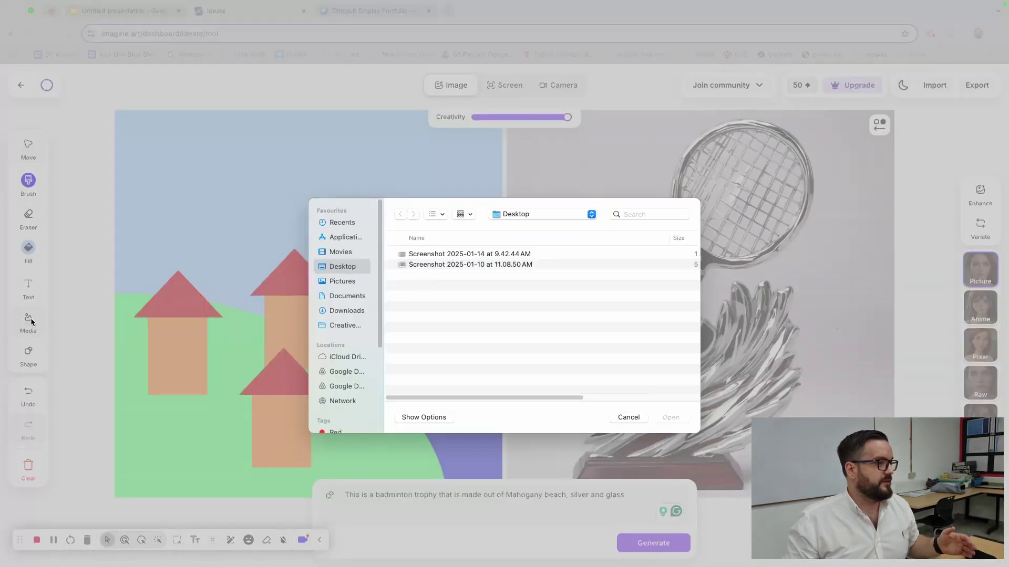
pyautogui.click(421, 254)
pyautogui.press('space')
pyautogui.press('space')
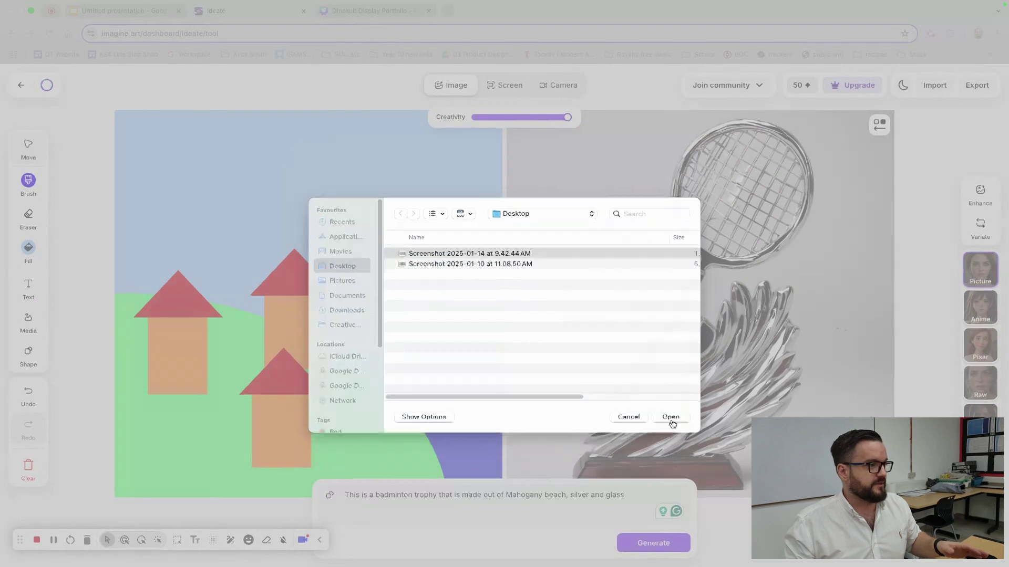
pyautogui.click(671, 417)
pyautogui.moveTo(482, 367)
pyautogui.mouseDown()
pyautogui.moveTo(554, 453)
pyautogui.moveTo(480, 424)
pyautogui.mouseUp()
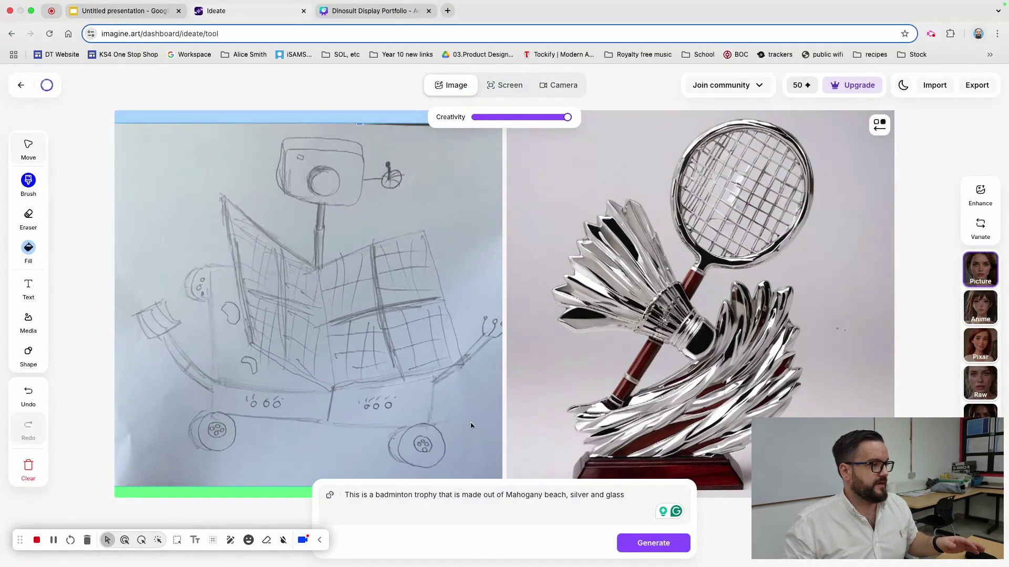
# In Google Slides, dictate slide 2 speaker notes describing a planet-exploring robot with solar panels across the top, red and white colours and some aluminium foil
pyautogui.click(137, 16)
pyautogui.click(95, 219)
pyautogui.click(277, 461)
pyautogui.click(61, 218)
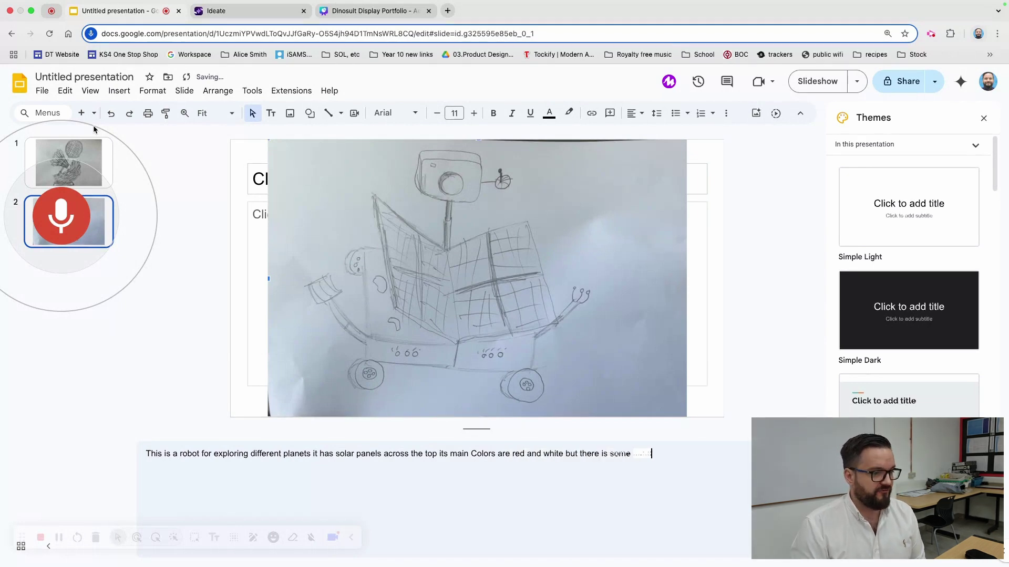
# Replace the trophy prompt in Imagine Sketch with the dictated robot description and generate the image
pyautogui.moveTo(732, 453); pyautogui.dragTo(156, 447)
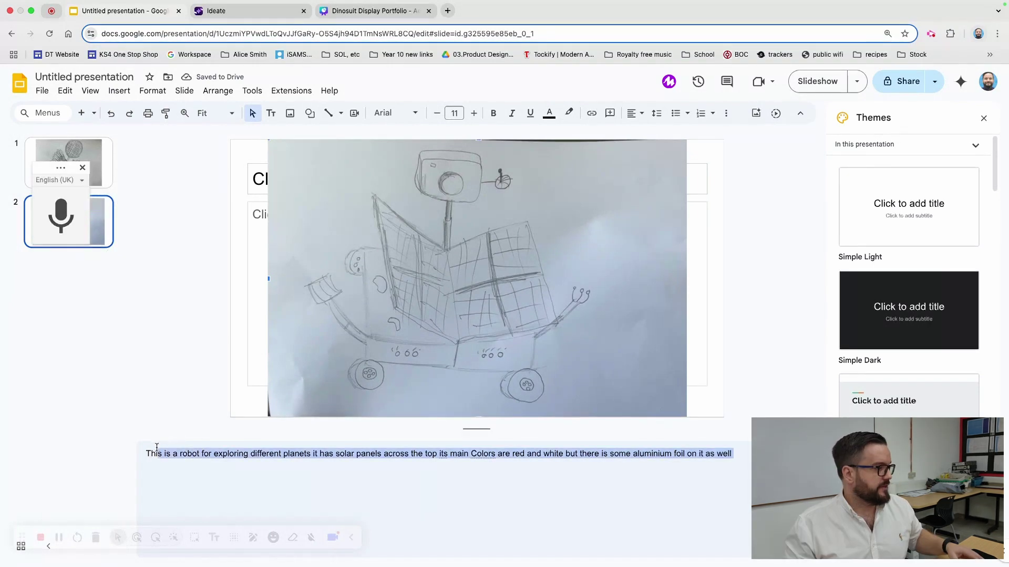
pyautogui.click(270, 15)
pyautogui.tripleClick(408, 496)
pyautogui.write('This is a robot for exploring different planets it has solar panels across the top its main Colors are red and white but there is some aluminium foil on it as well')
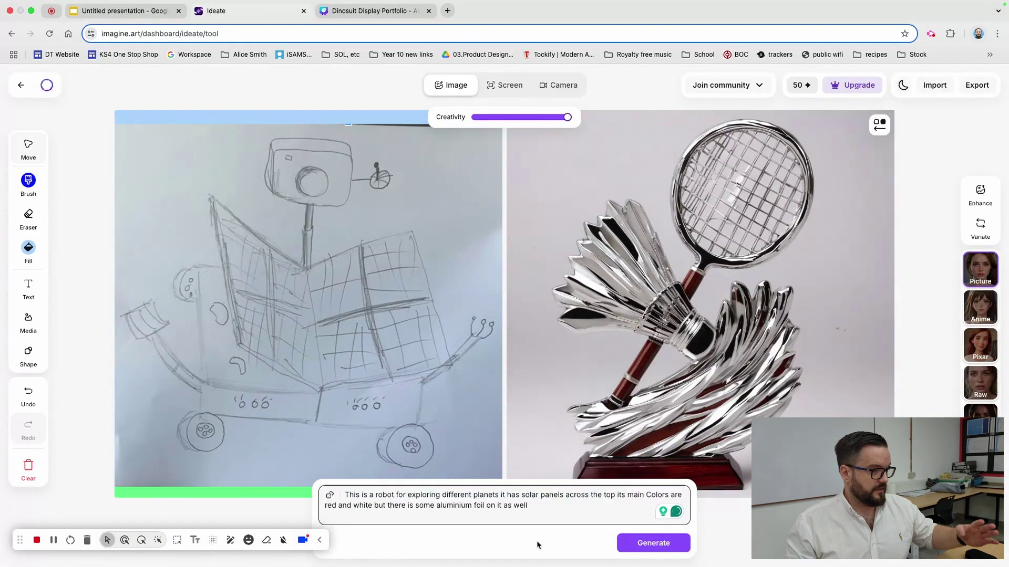
pyautogui.click(625, 545)
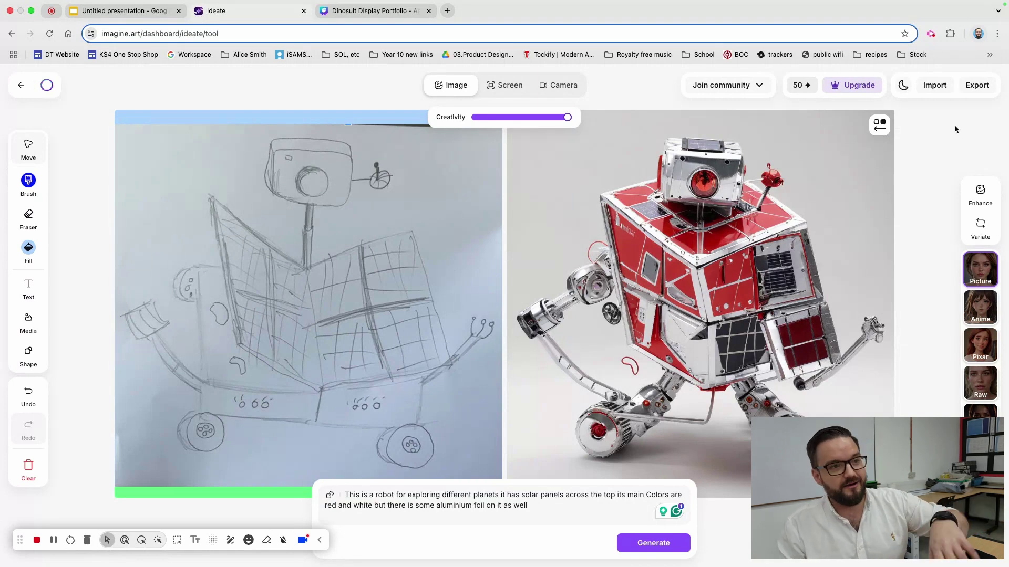
# Export the generated robot image by downloading the Result version
pyautogui.click(991, 86)
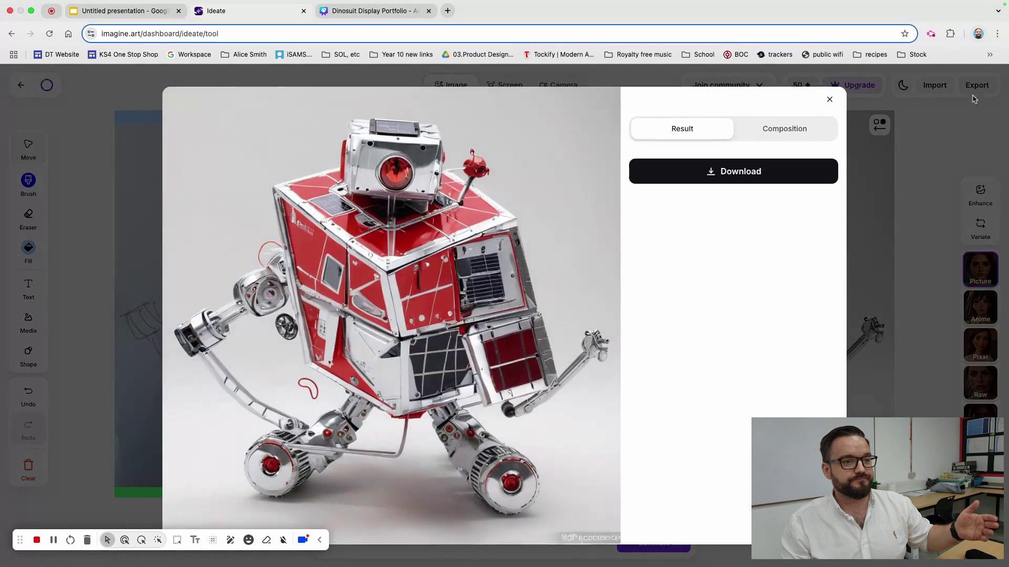
pyautogui.click(723, 171)
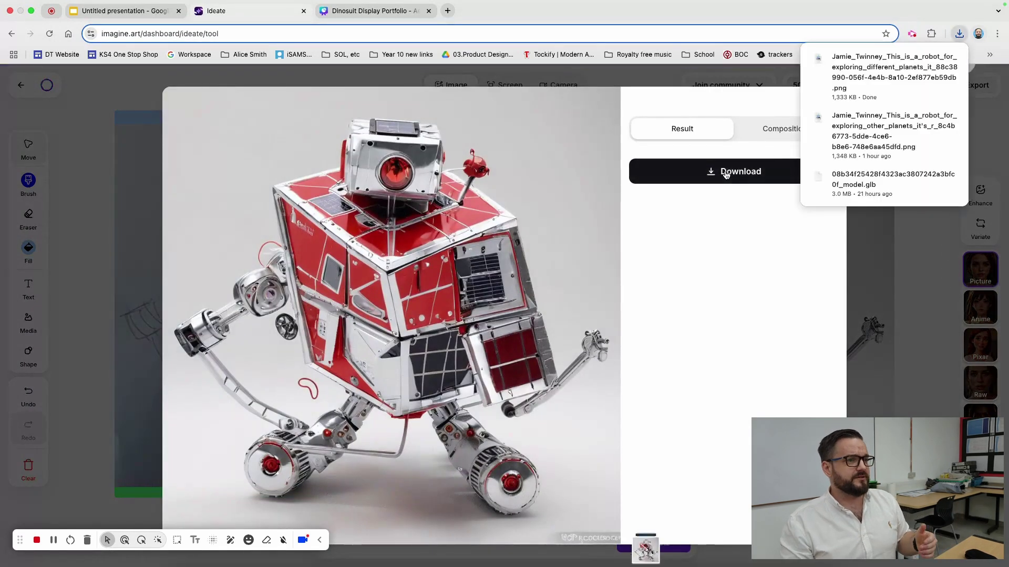
pyautogui.click(900, 245)
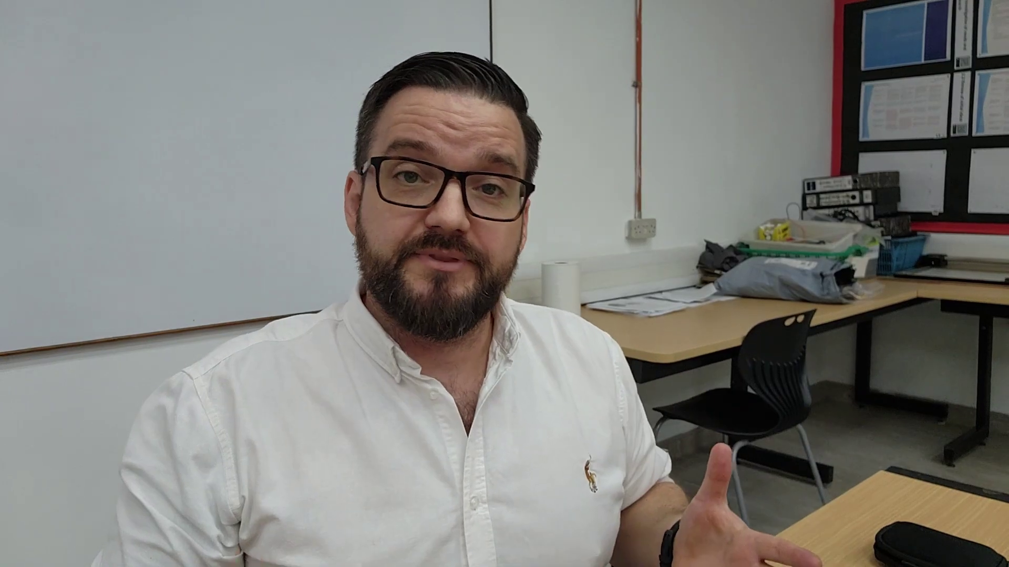